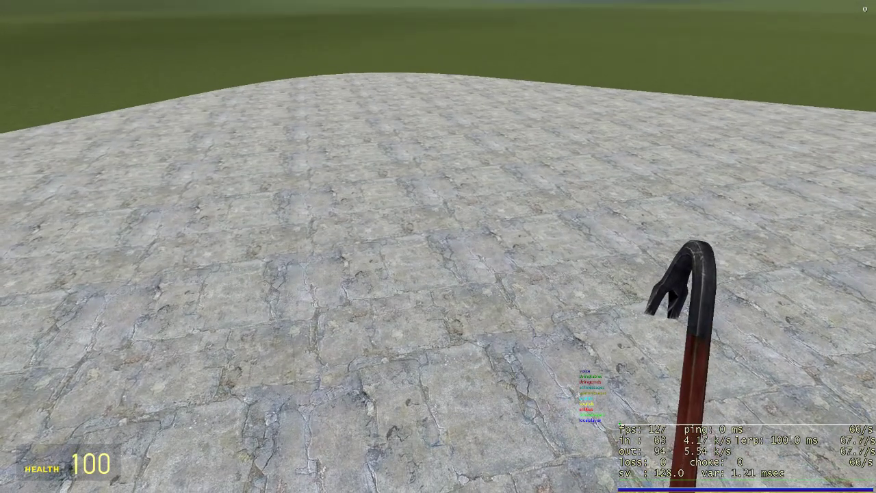
# Step: Walk onto the concrete floor and spawn a blue water-particle cube ahead
pyautogui.press('w')
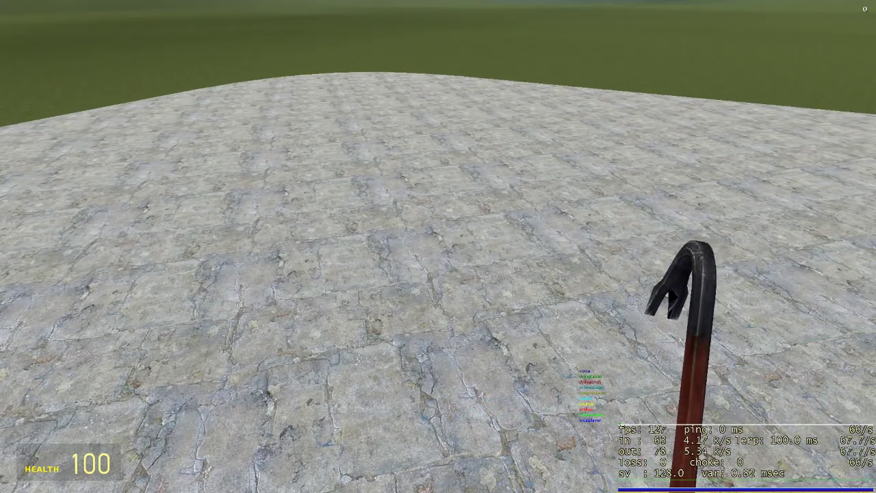
pyautogui.press('w')
pyautogui.press('q')
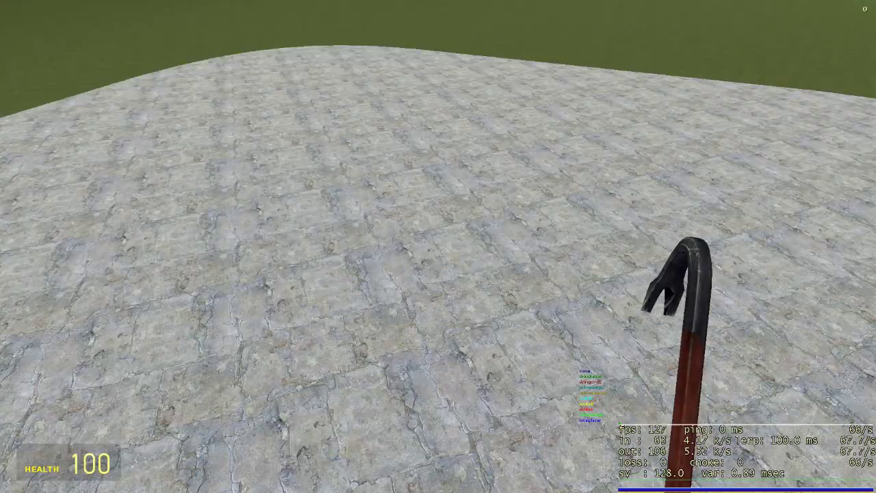
pyautogui.press('q')
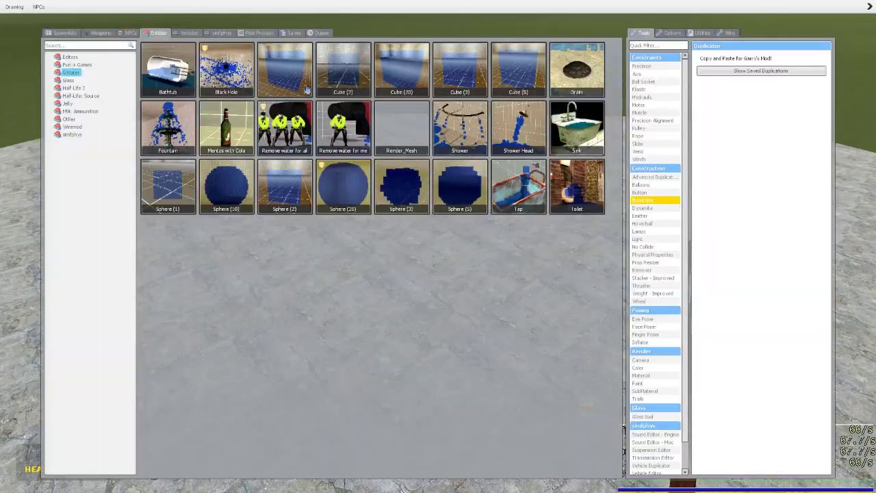
pyautogui.press('q')
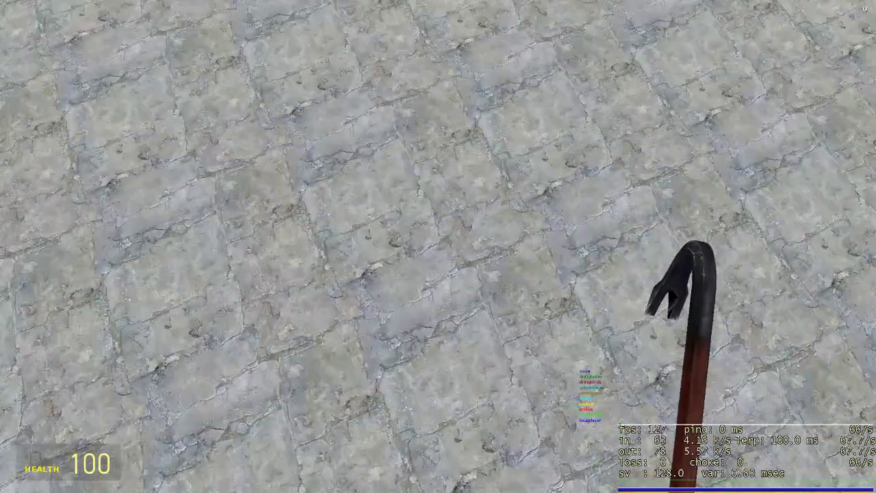
pyautogui.press('`')
pyautogui.press('`')
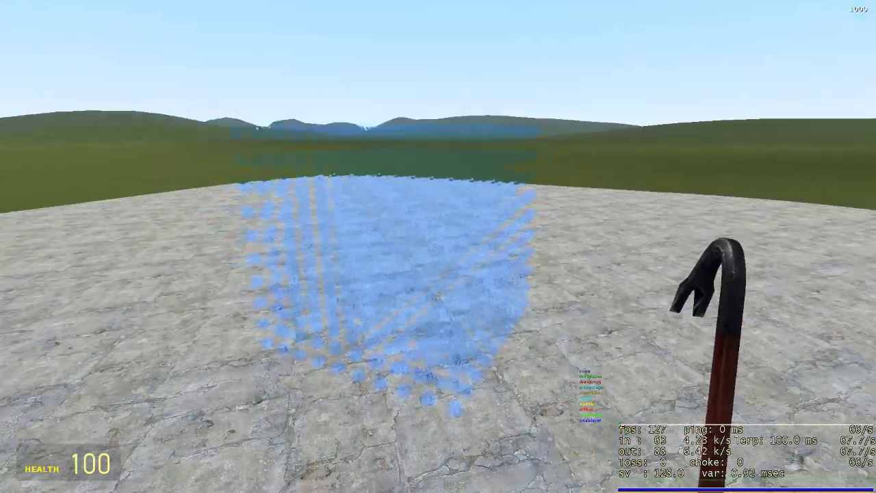
# Step: Spawn a Bathtub from the Water entities, then undo it
pyautogui.press('q')
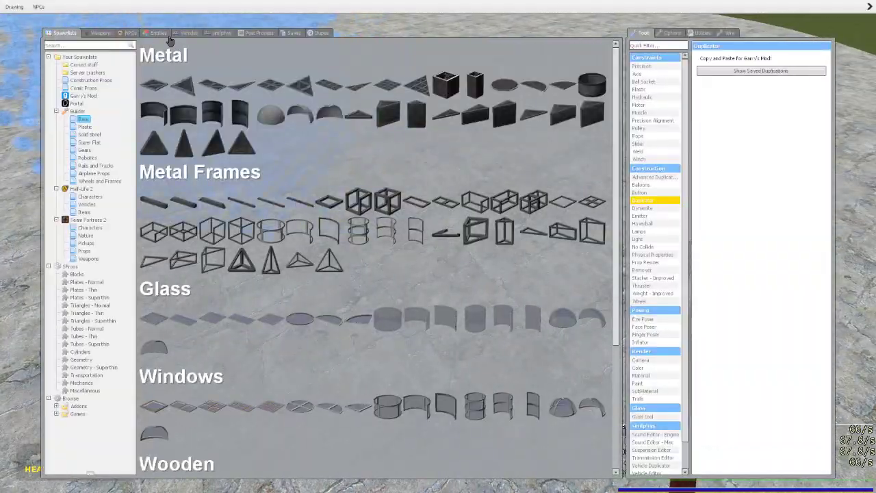
pyautogui.click(159, 33)
pyautogui.click(168, 69)
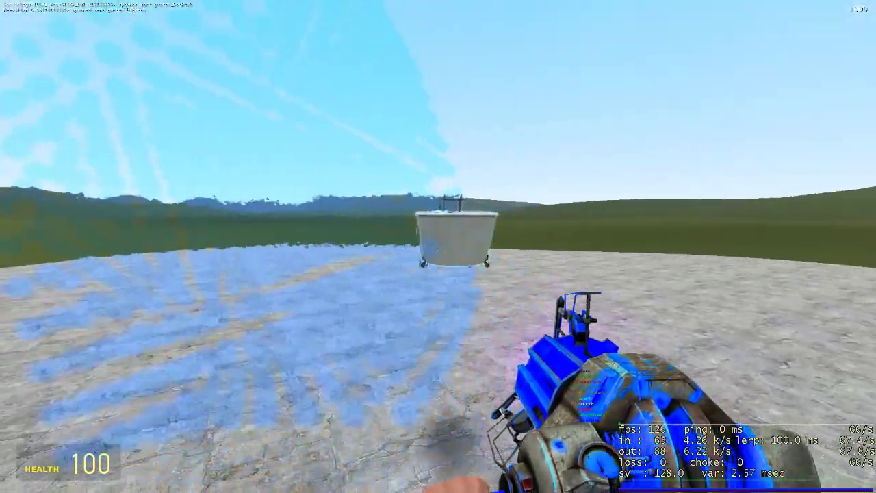
pyautogui.press('z')
# Step: Spawn another Bathtub and press it down onto the particle cube
pyautogui.press('q')
pyautogui.click(579, 127)
pyautogui.click(438, 247)
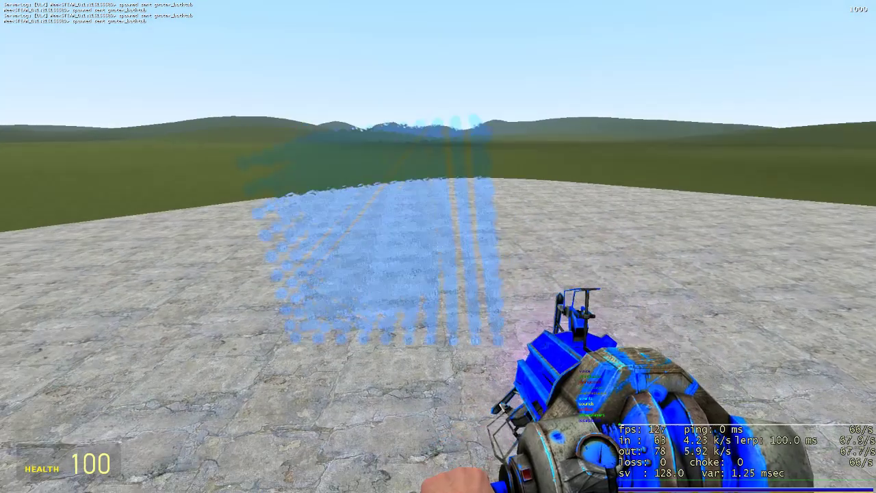
# Step: Spawn a metal plate, lift it above the cube and drop it to flatten the particles
pyautogui.press('q')
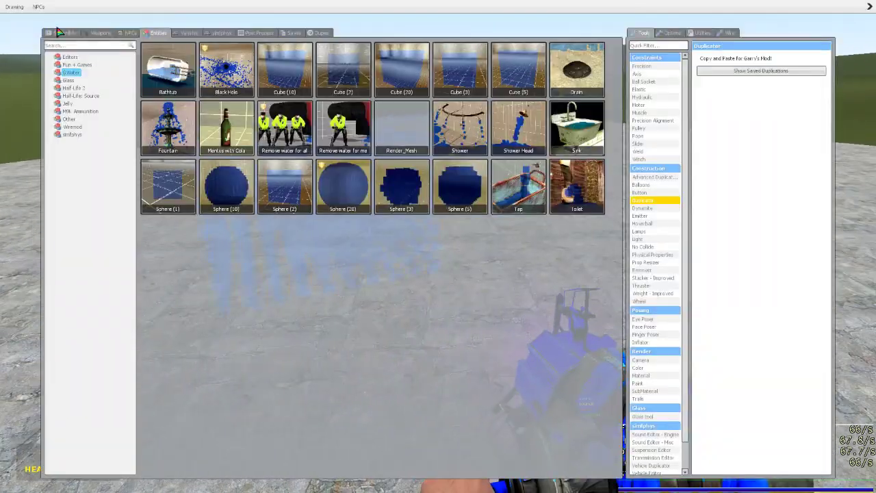
pyautogui.click(399, 93)
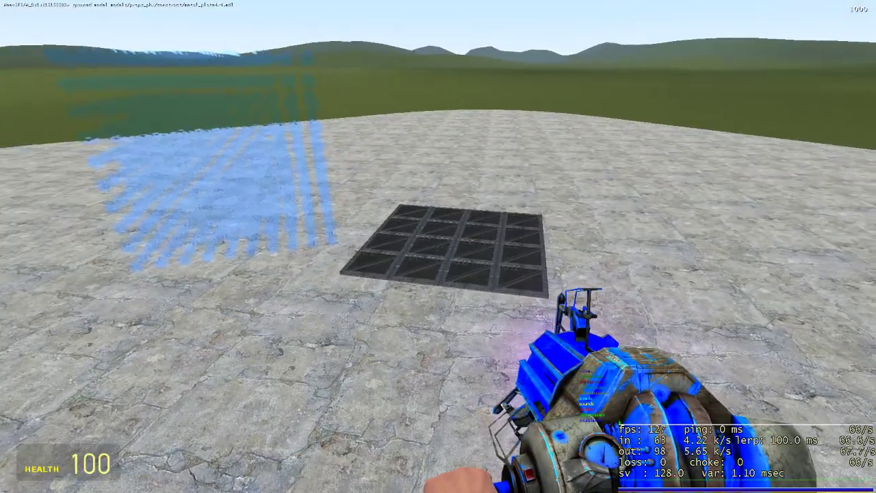
pyautogui.click(438, 247)
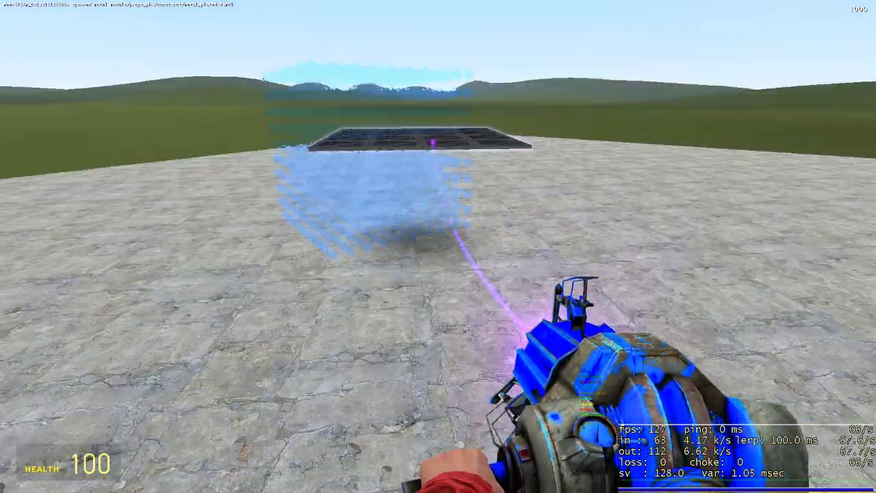
pyautogui.moveTo(438, 247); pyautogui.dragTo(438, 246)
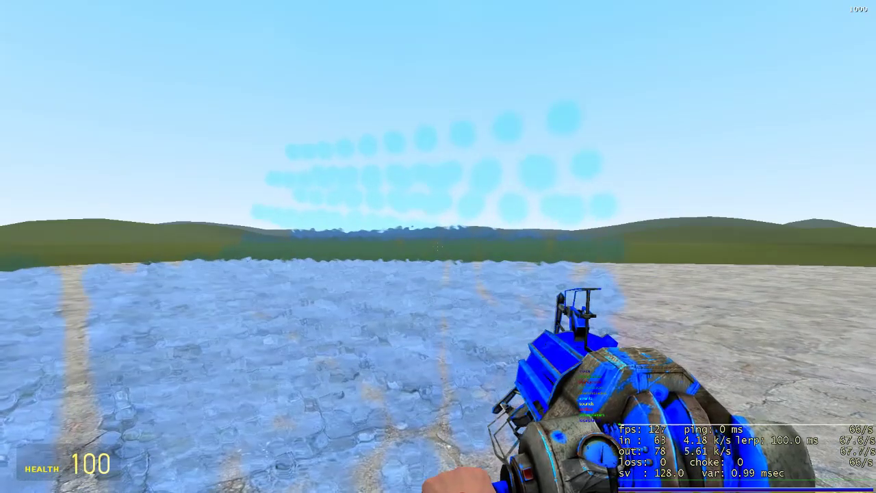
# Step: Spawn extra water from the Water entities, raising the particle count to 5139
pyautogui.press('q')
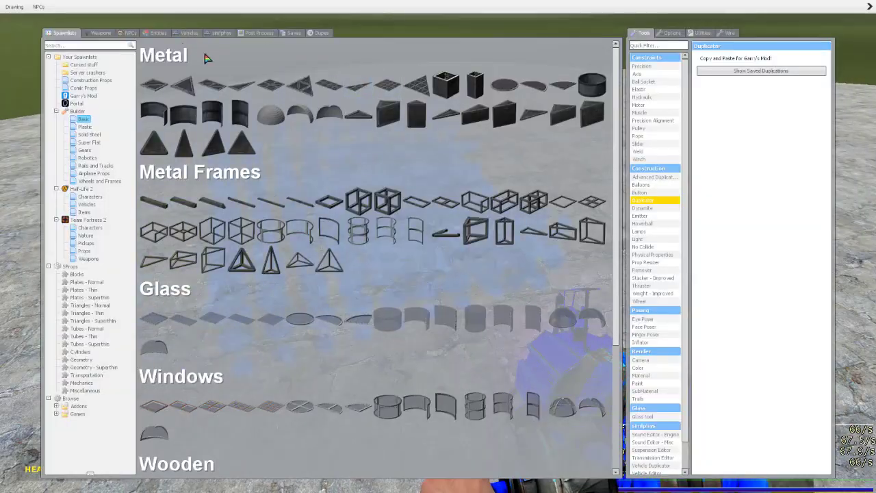
pyautogui.click(159, 33)
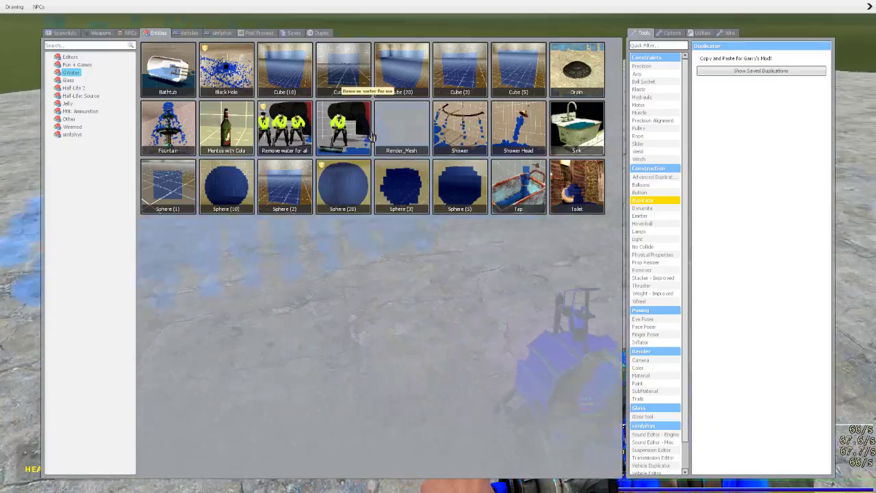
pyautogui.press('q')
pyautogui.press('q')
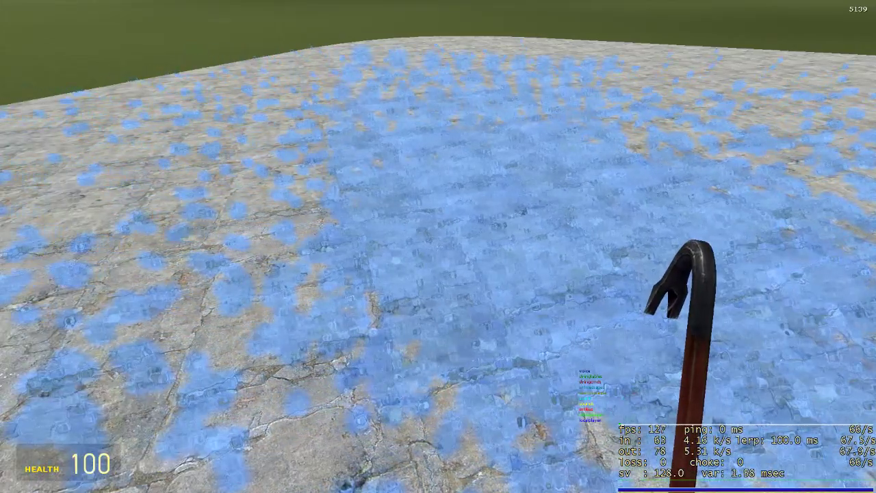
# Step: Remove all water and run gwater.SpawnRigidbody with a 10×10×10 cube at the player
pyautogui.press('q')
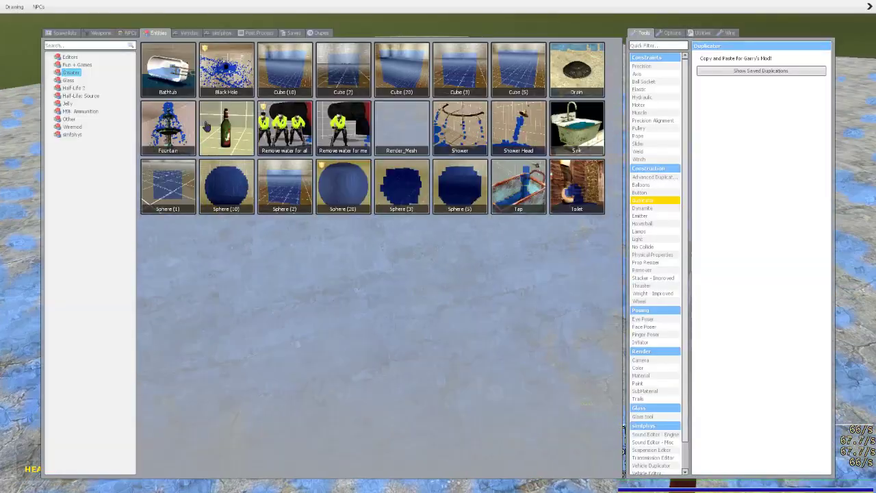
pyautogui.press('`')
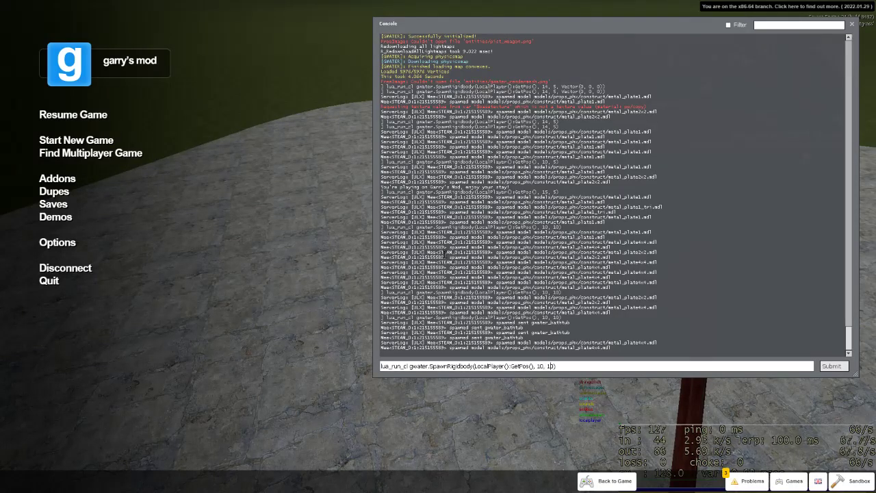
pyautogui.press('Return')
pyautogui.press('`')
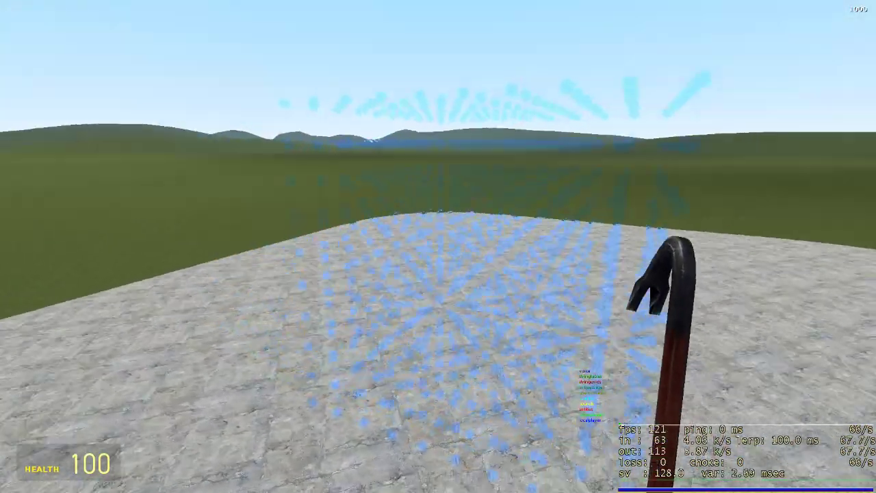
# Step: Spawn a metal plate from the prop spawnlists and undo the extra one
pyautogui.press('q')
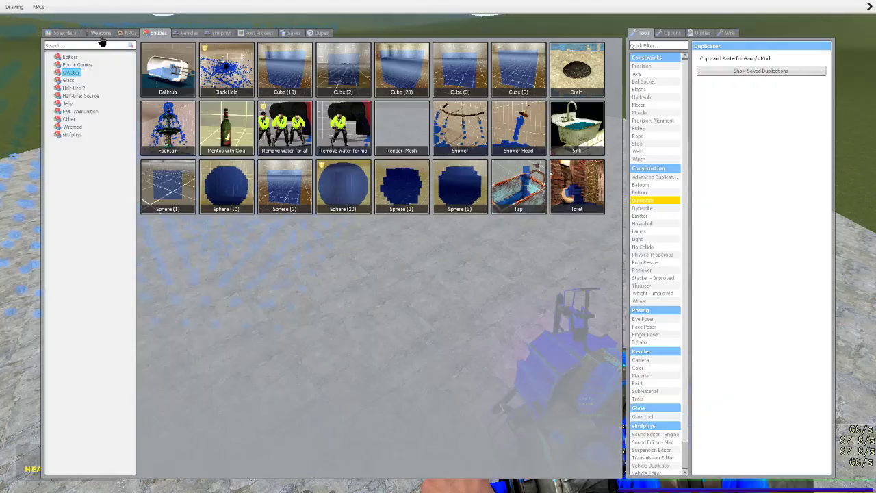
pyautogui.click(65, 33)
pyautogui.click(392, 87)
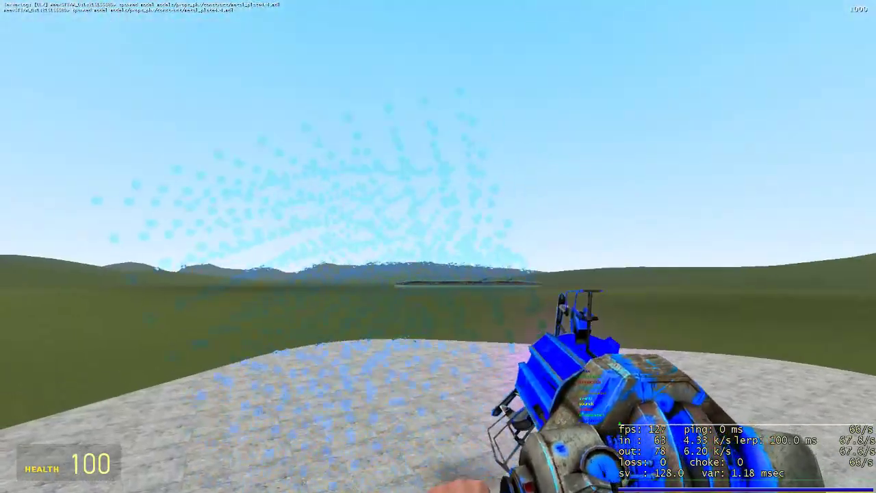
pyautogui.press('z')
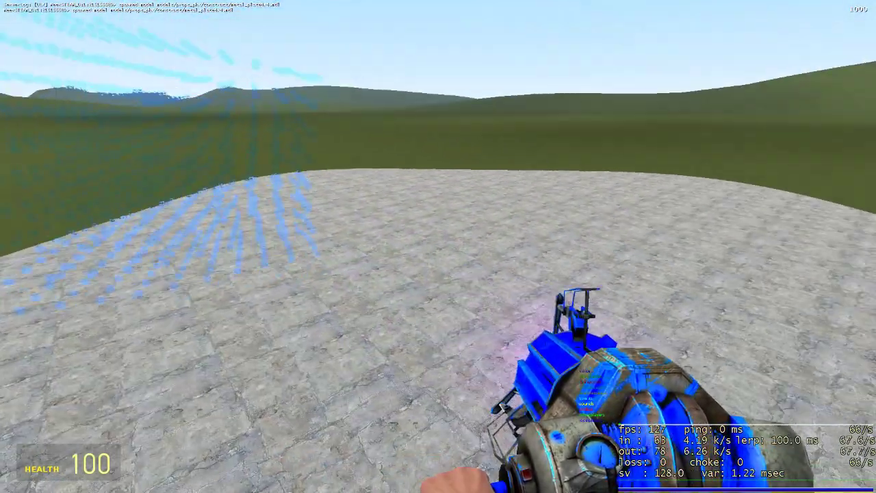
# Step: Swing a metal plate against the cube to shove it off the platform, then undo the plate
pyautogui.press('q')
pyautogui.click(392, 87)
pyautogui.moveTo(438, 246); pyautogui.dragTo(438, 247)
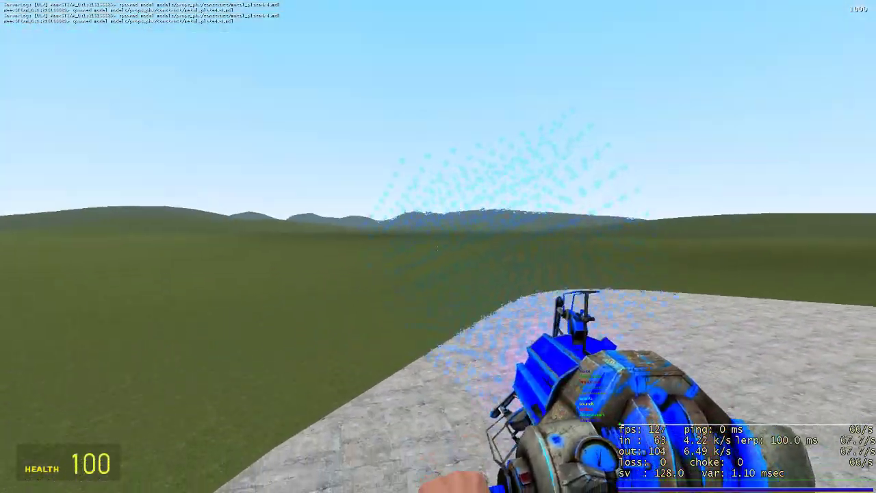
pyautogui.press('z')
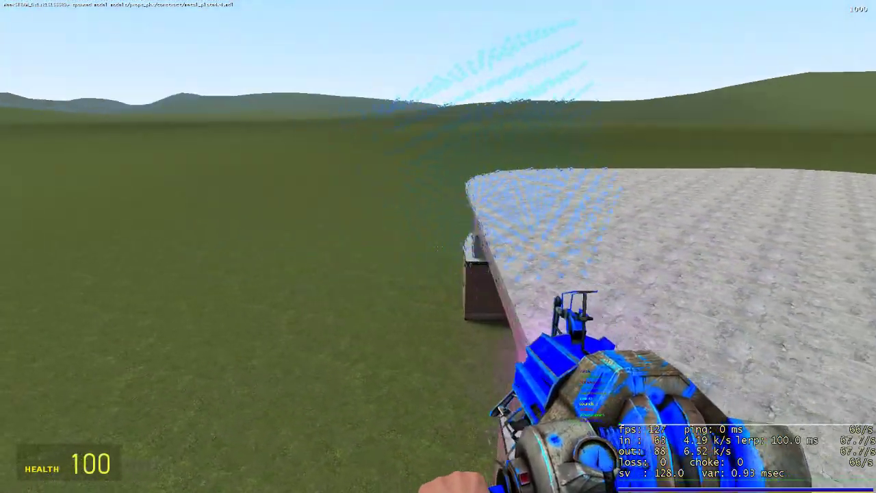